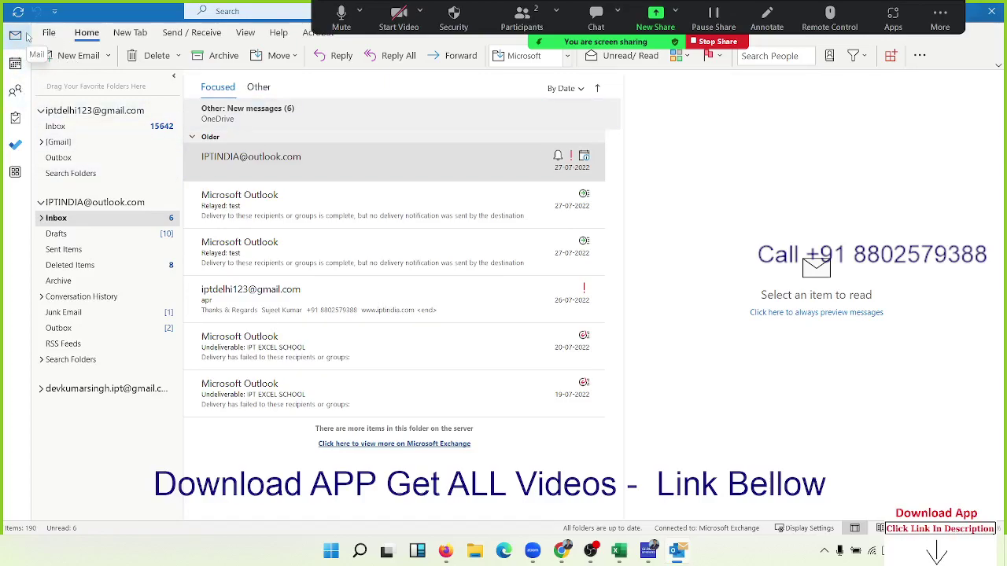
- Check the other participant's options in Zoom's participants list, then close the list
click(522, 16)
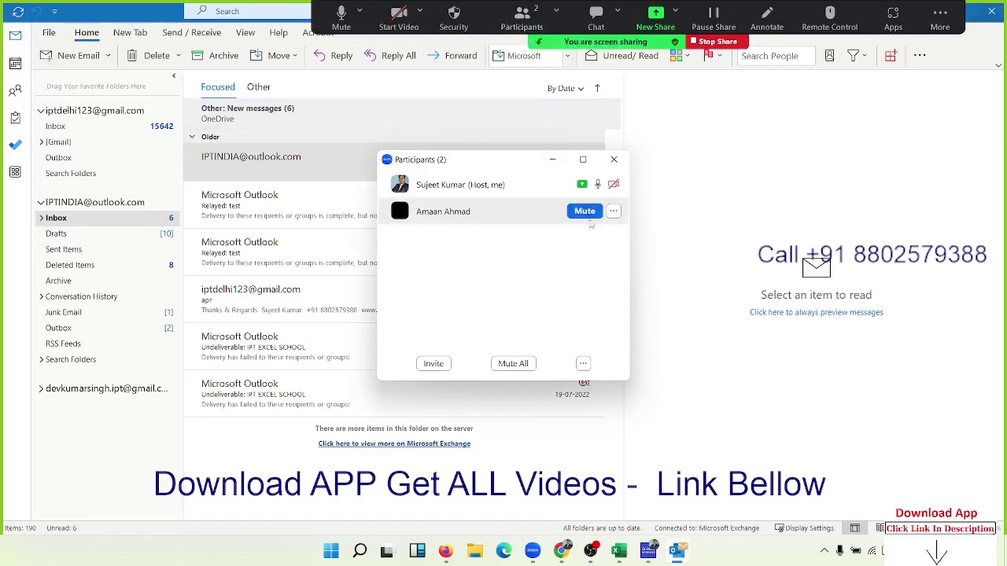
click(614, 212)
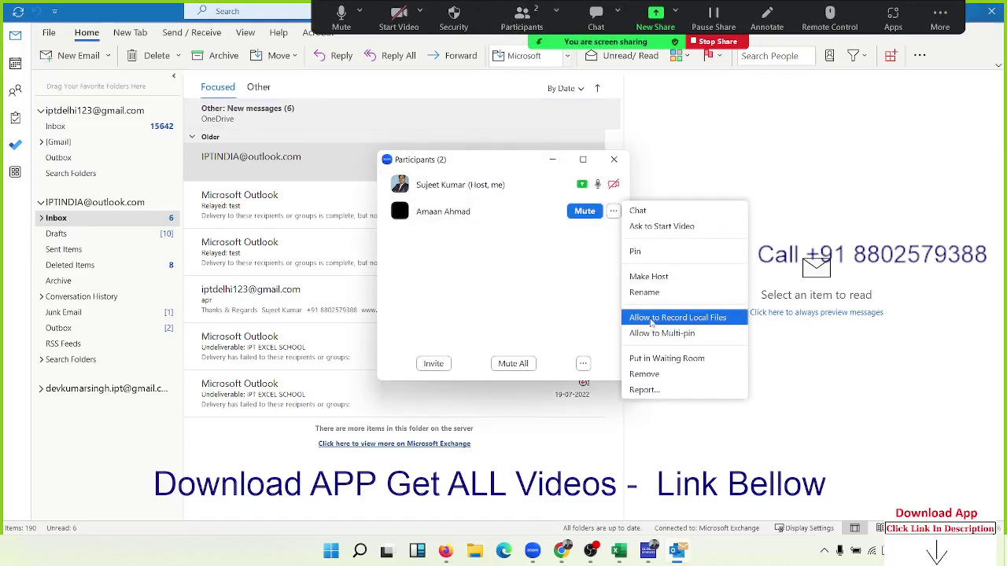
click(653, 321)
click(613, 159)
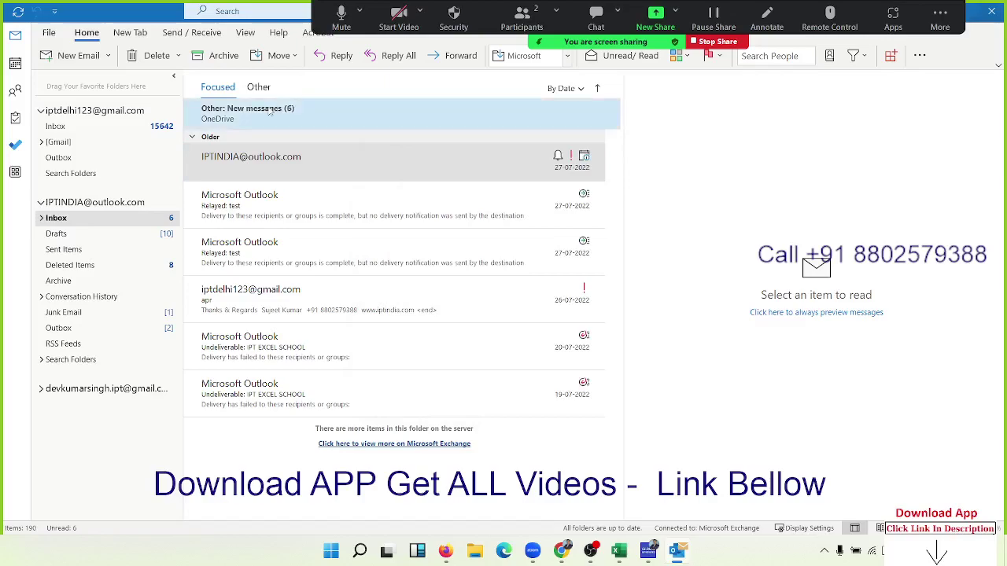
- Collapse the outlook.com and first Gmail account folder trees to reveal Outlook Today
click(44, 203)
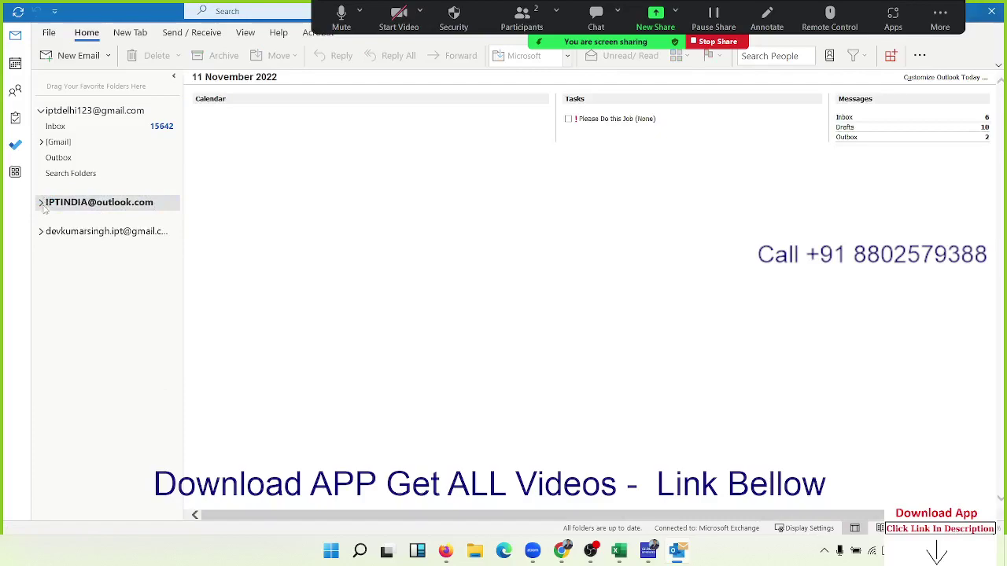
click(43, 112)
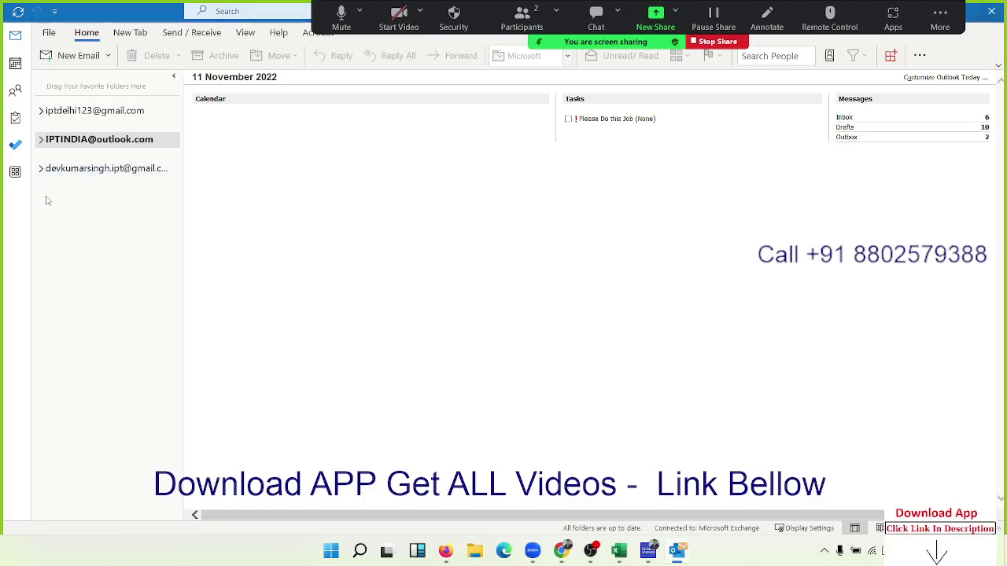
mouse_move(15, 63)
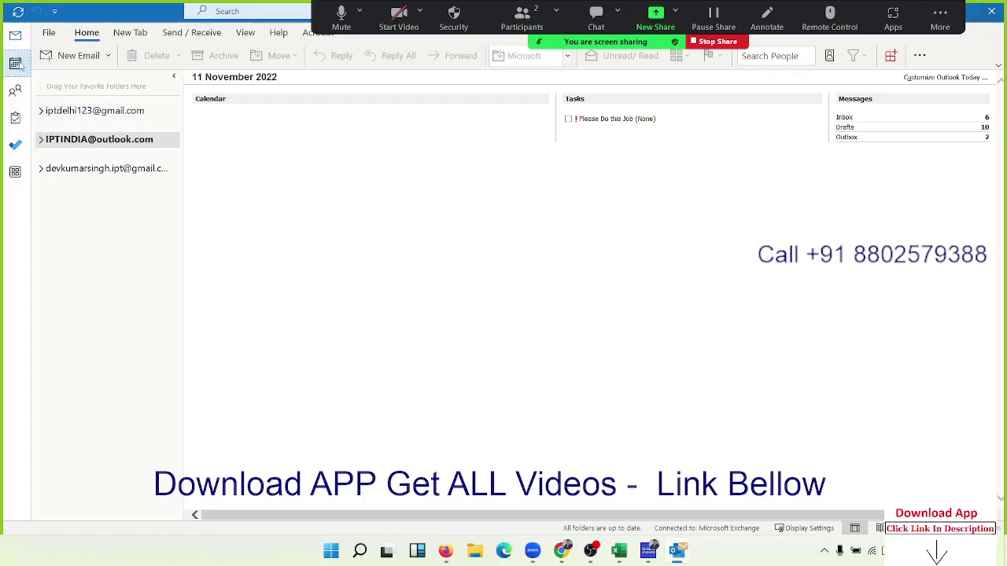
mouse_move(14, 92)
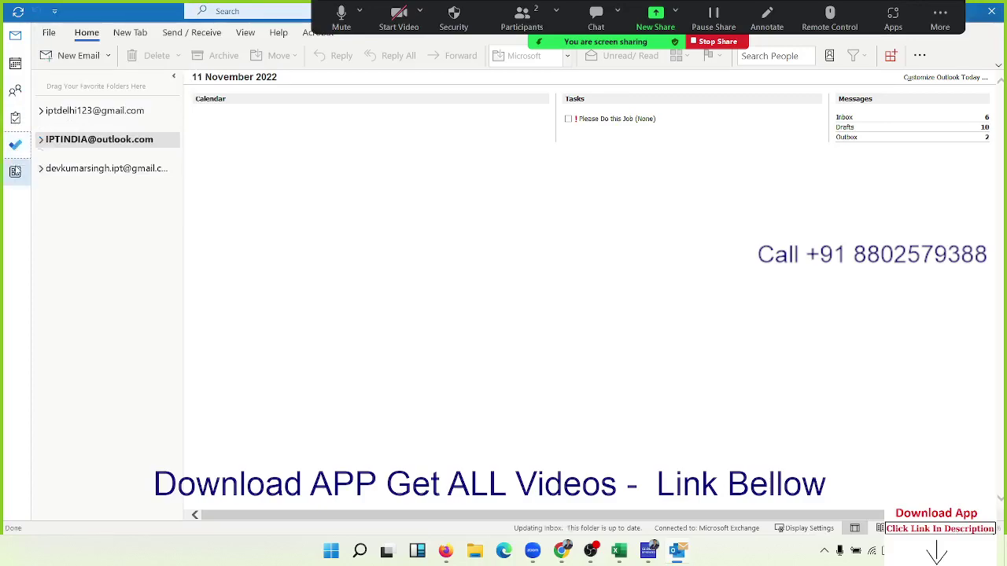
click(15, 173)
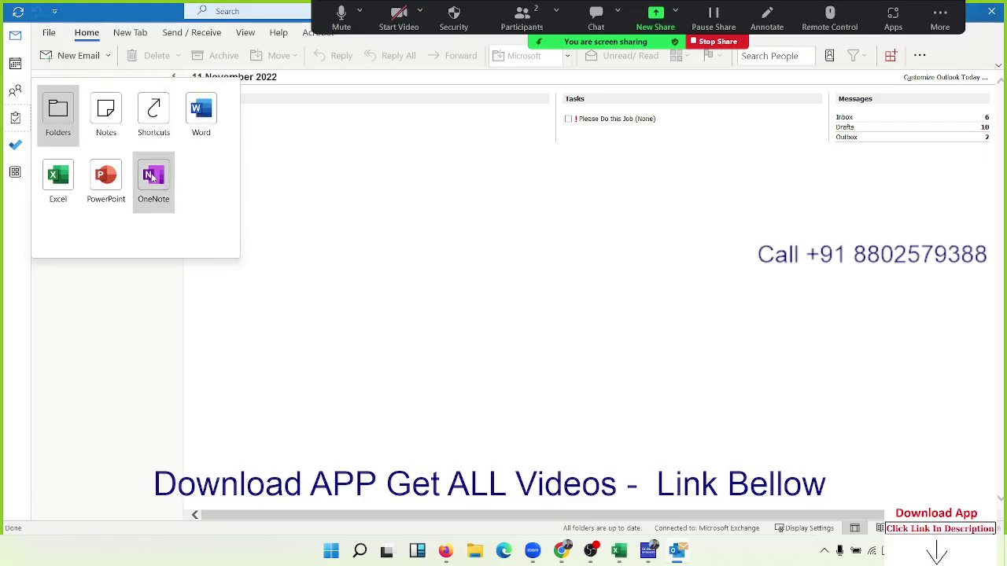
click(349, 183)
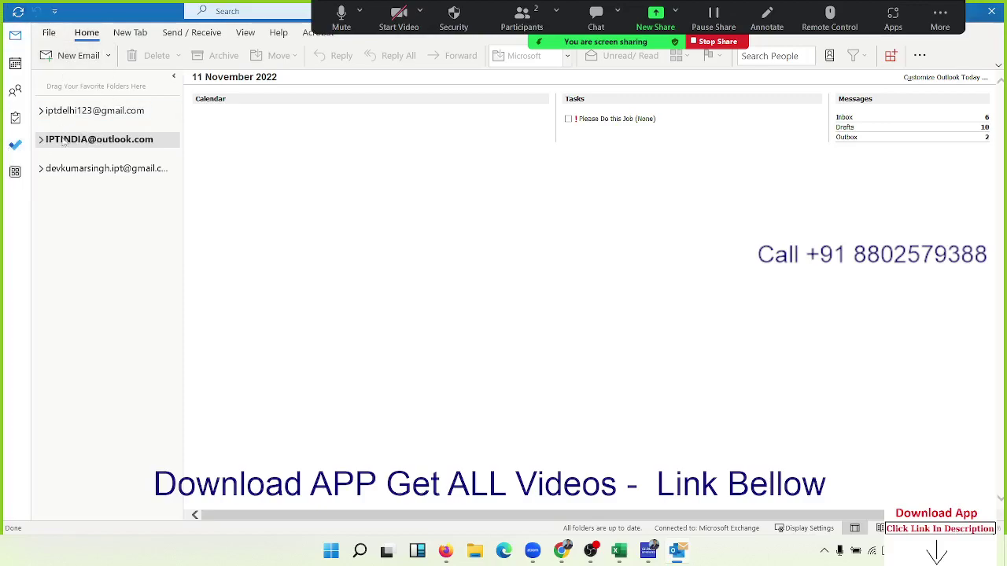
- Expand the outlook.com account and view its Inbox and Drafts folders
click(46, 142)
click(42, 140)
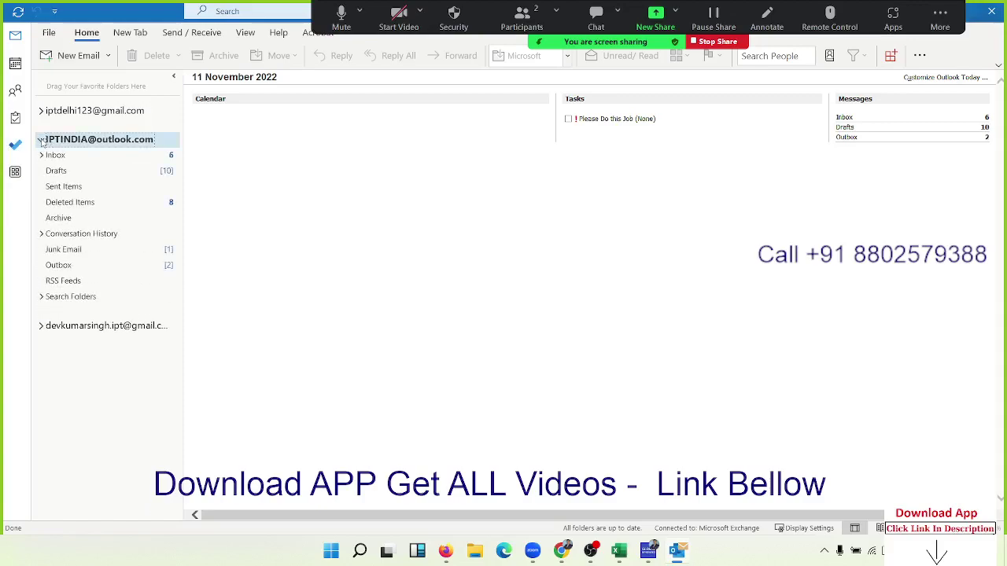
click(56, 156)
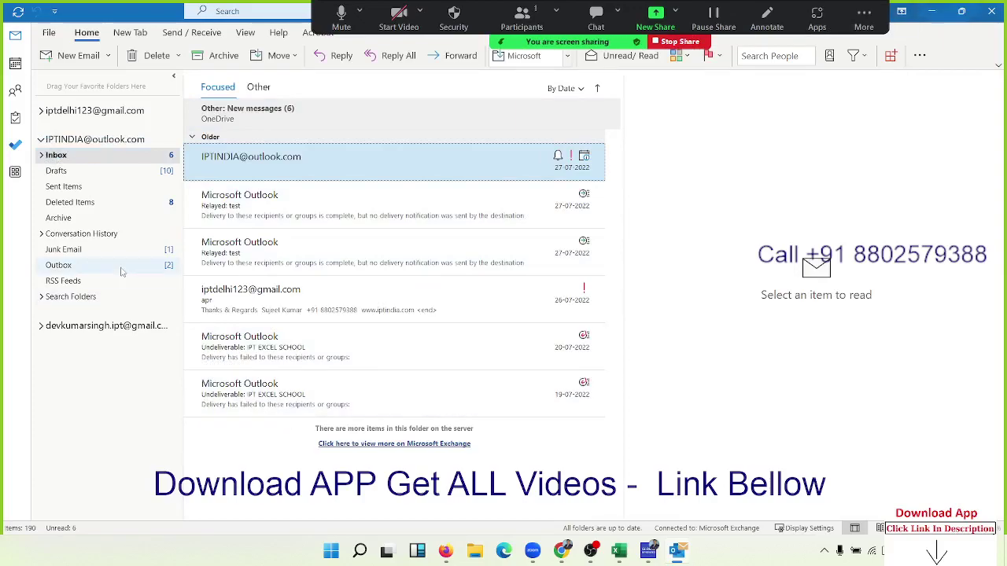
click(71, 171)
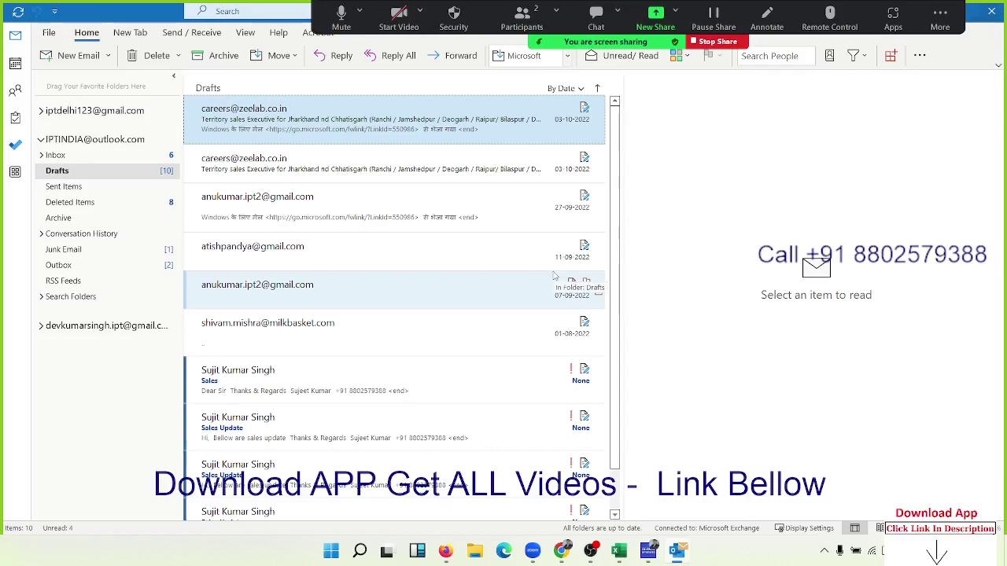
- View the account's Sent Items, then its Deleted Items folder
click(135, 193)
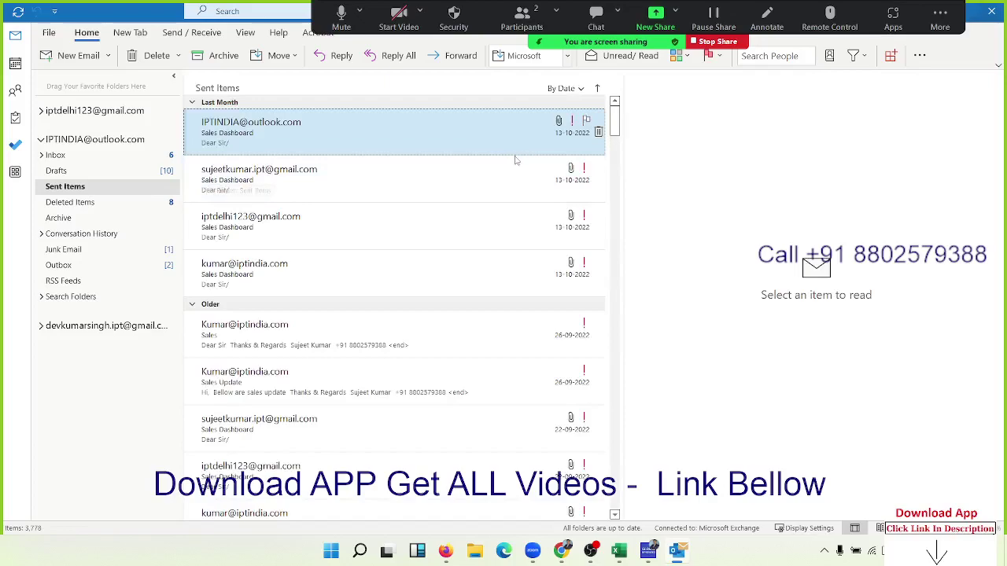
scroll(477, 291, down, 3)
scroll(477, 291, down, 3)
scroll(477, 291, down, 3)
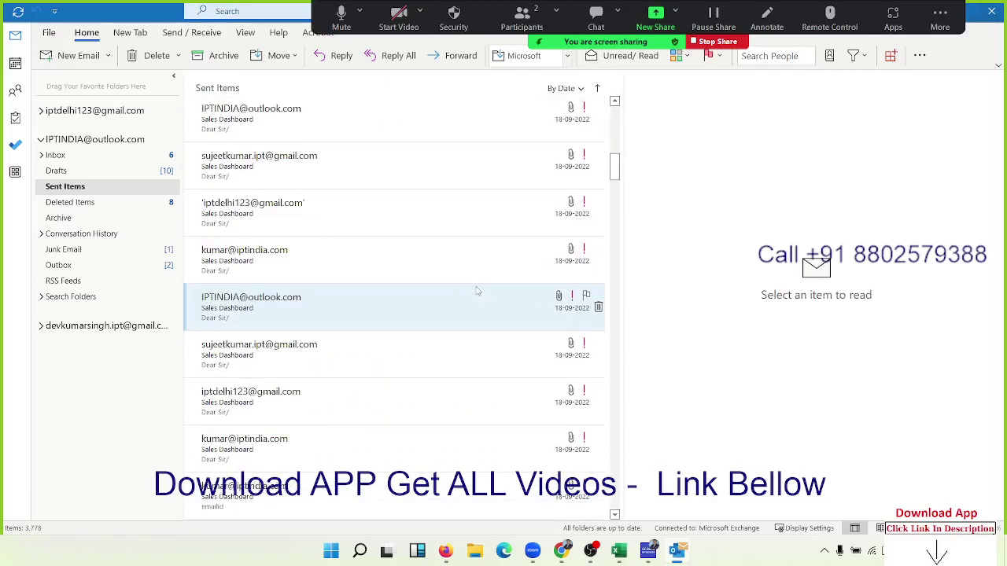
scroll(476, 291, down, 3)
scroll(474, 290, down, 3)
scroll(475, 290, down, 3)
scroll(475, 291, down, 3)
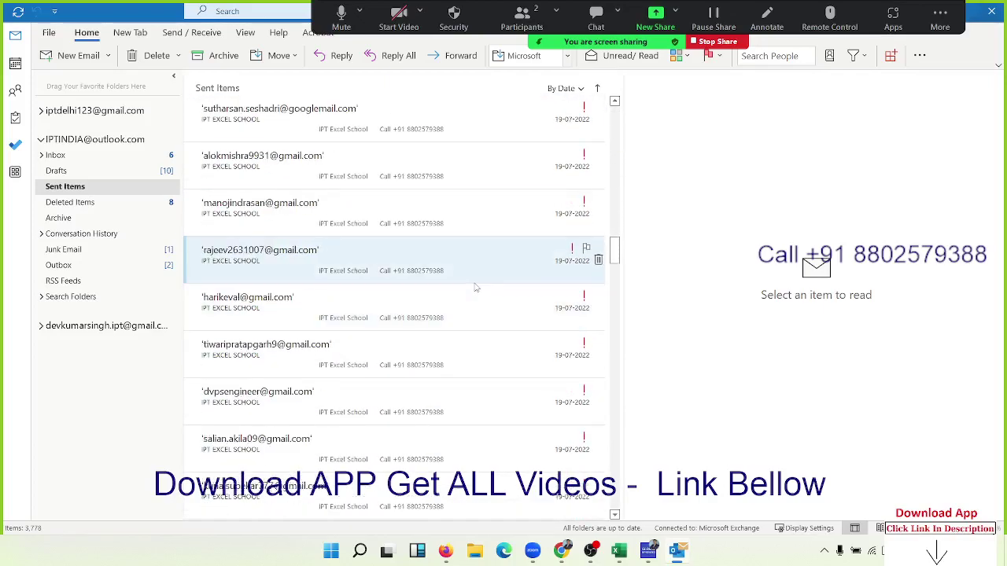
scroll(475, 290, down, 3)
click(146, 206)
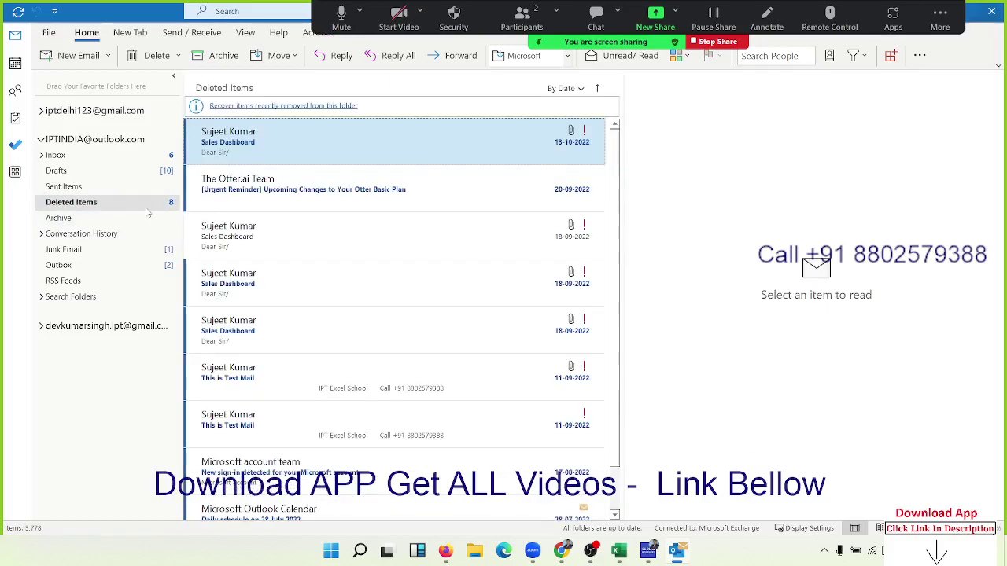
- Use Empty Folder on the outlook.com Deleted Items and confirm, leaving 0 items
scroll(394, 231, down, 1)
scroll(394, 231, up, 1)
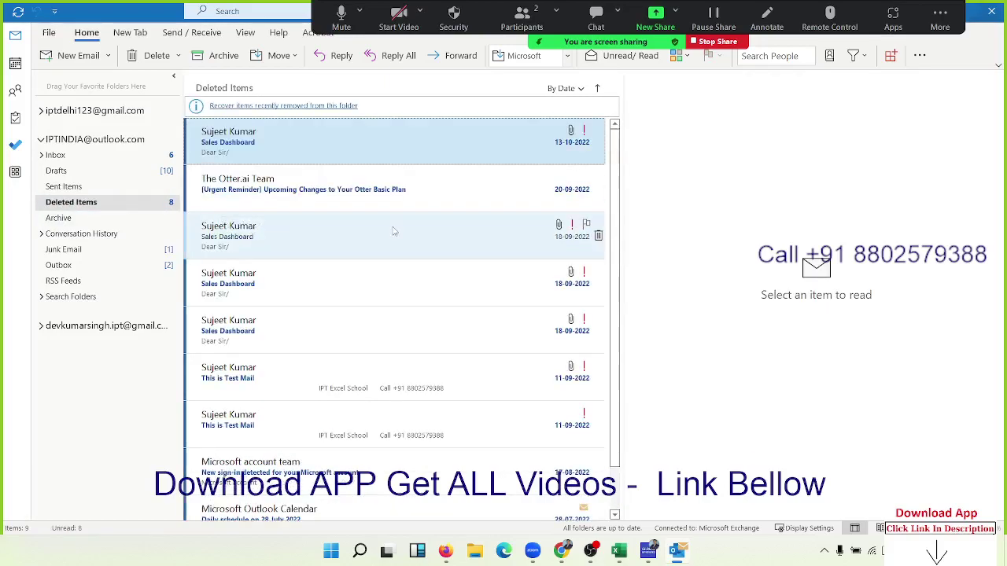
scroll(393, 231, down, 1)
scroll(393, 232, up, 1)
right_click(94, 203)
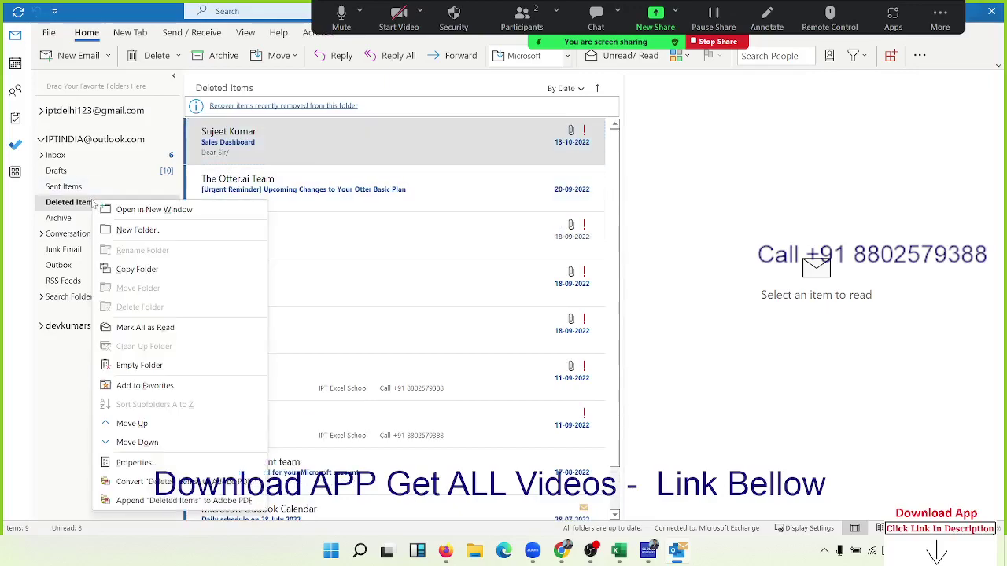
click(175, 366)
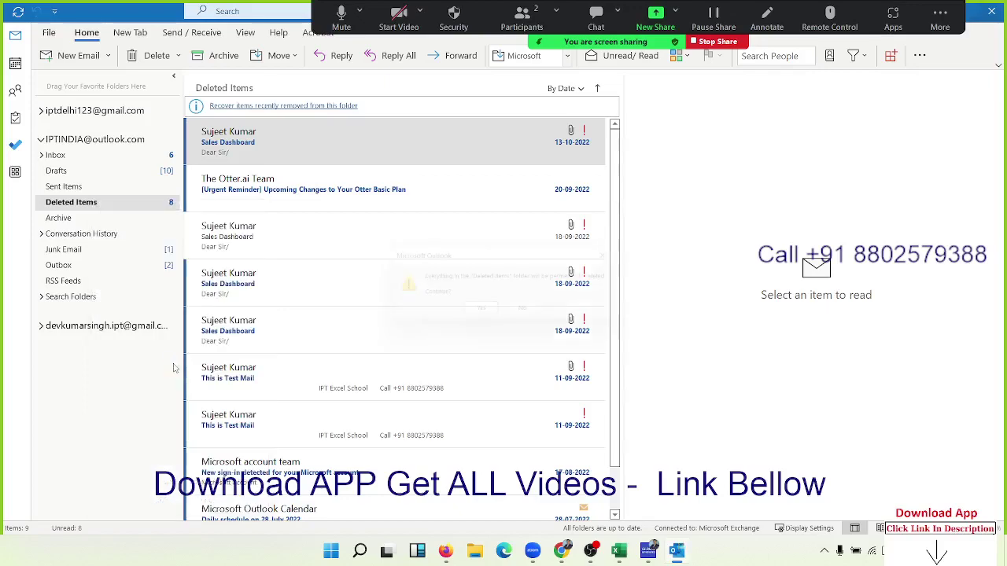
click(485, 315)
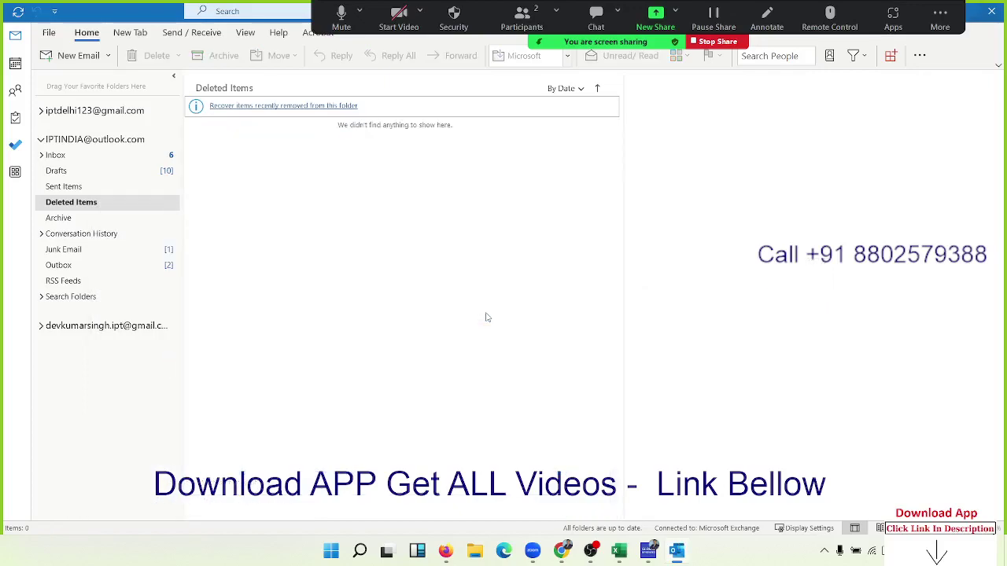
- Browse the Archive, Deleted Items, Junk Email, Outbox, RSS Feeds and Inbox folders
click(108, 222)
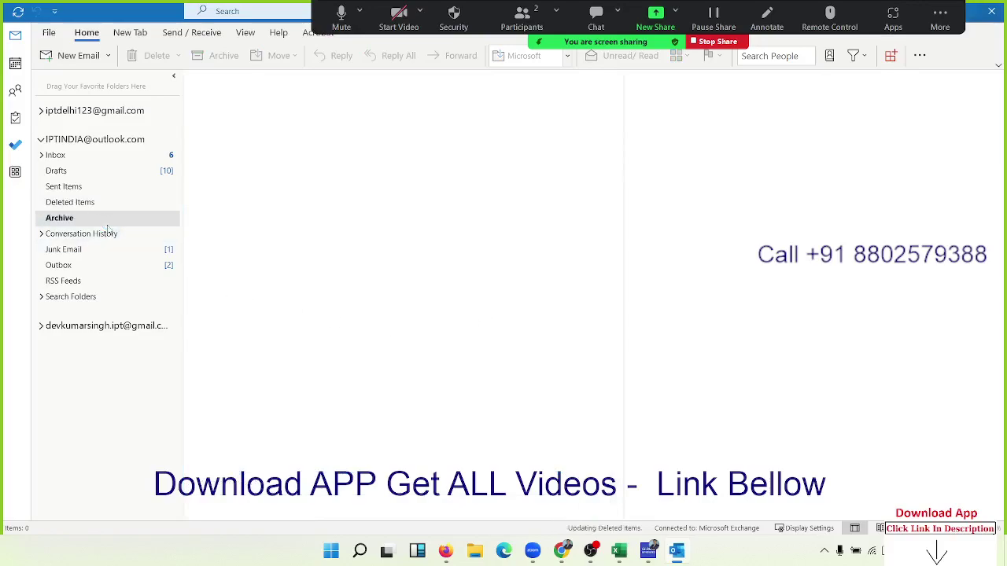
click(98, 202)
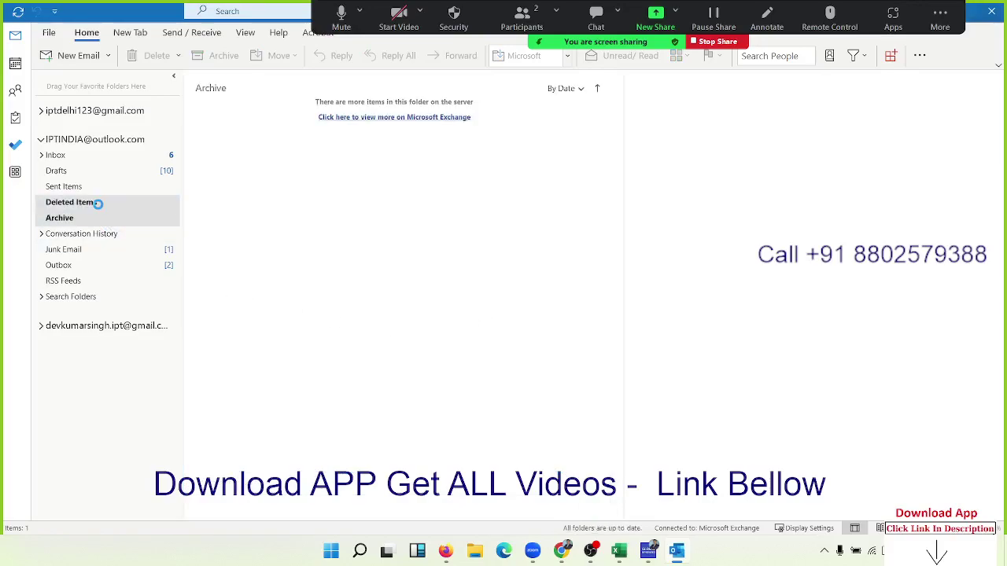
click(95, 250)
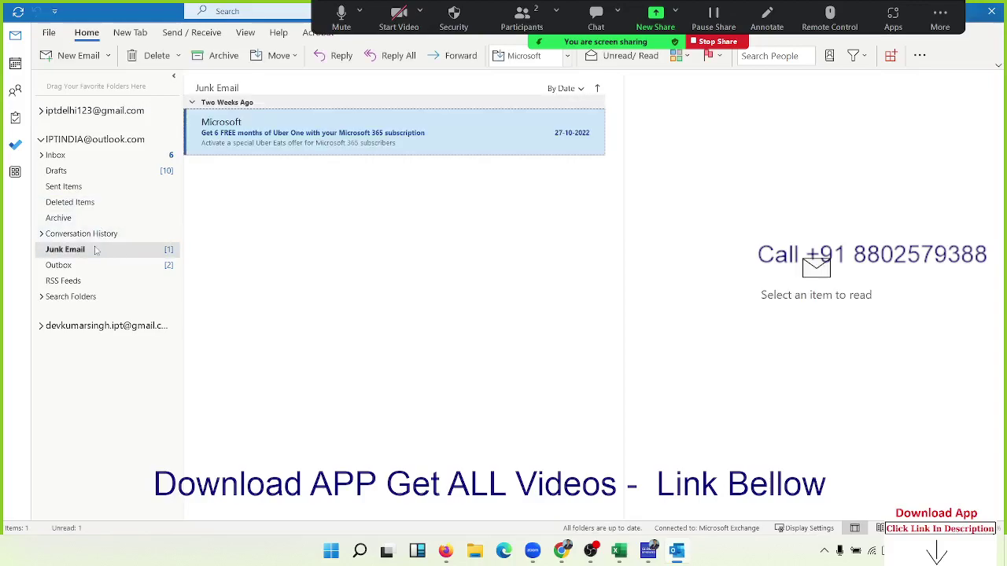
click(96, 272)
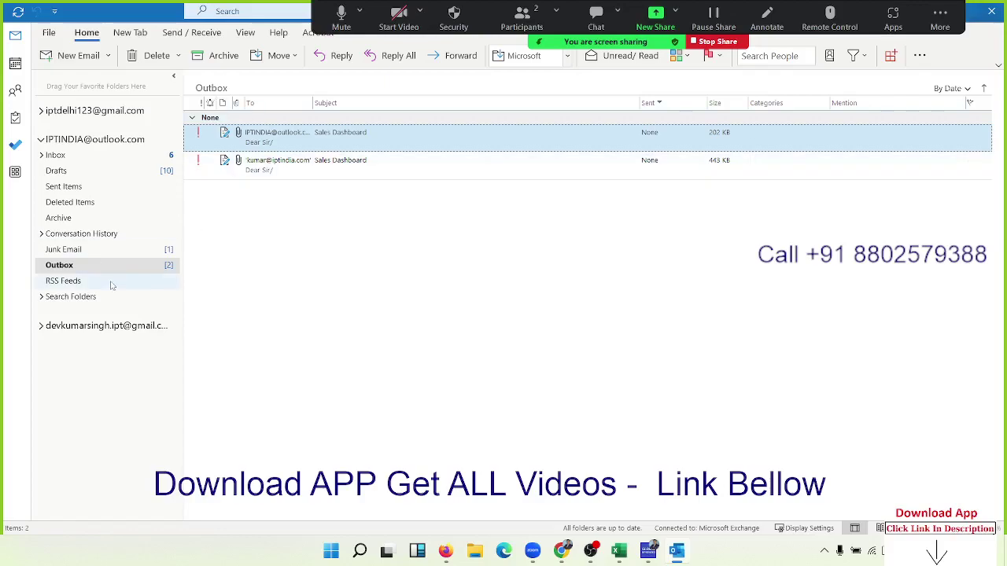
click(110, 285)
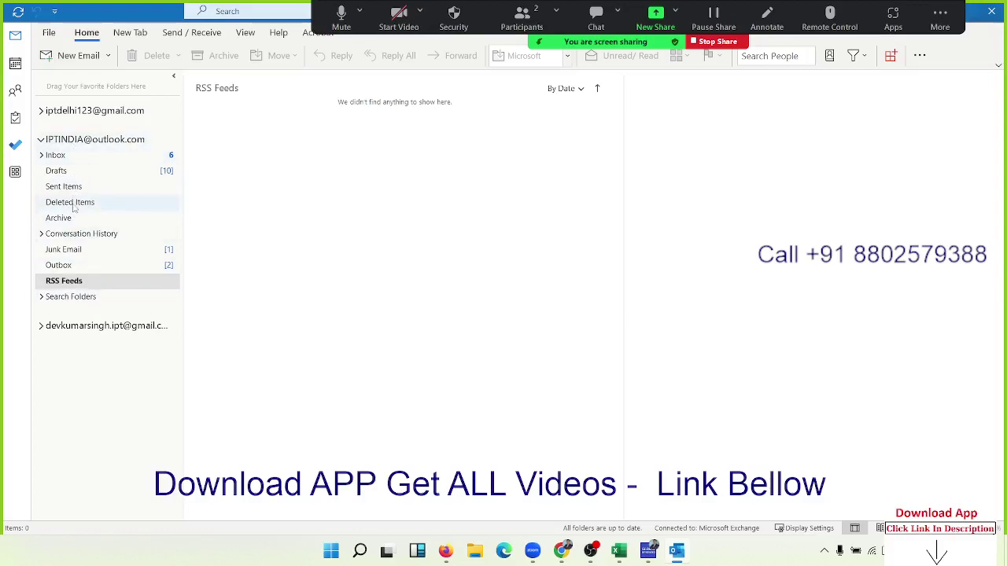
click(73, 157)
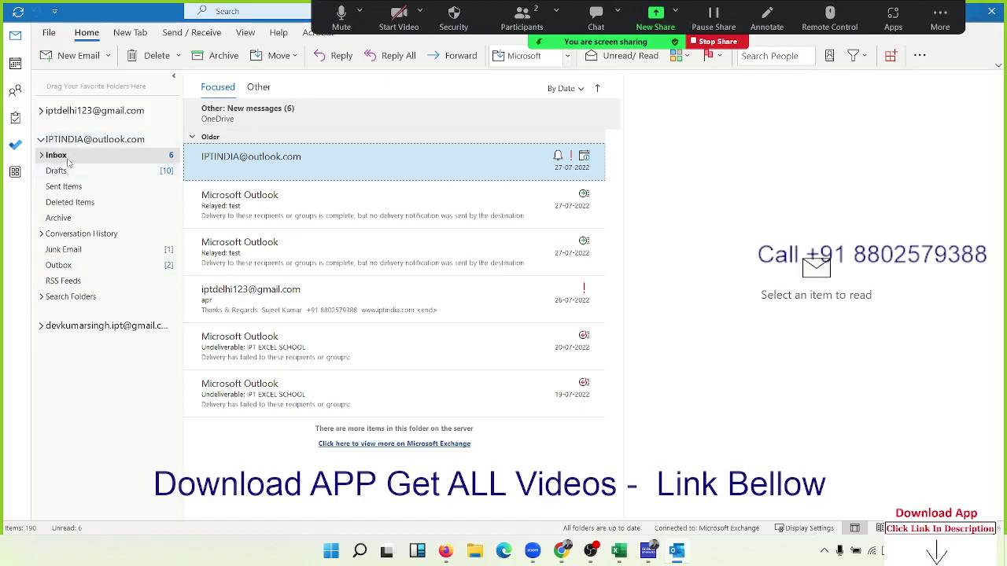
click(68, 161)
- Show the account's Outlook Today page with its folders listed, and open Zoom's participants list
double_click(52, 143)
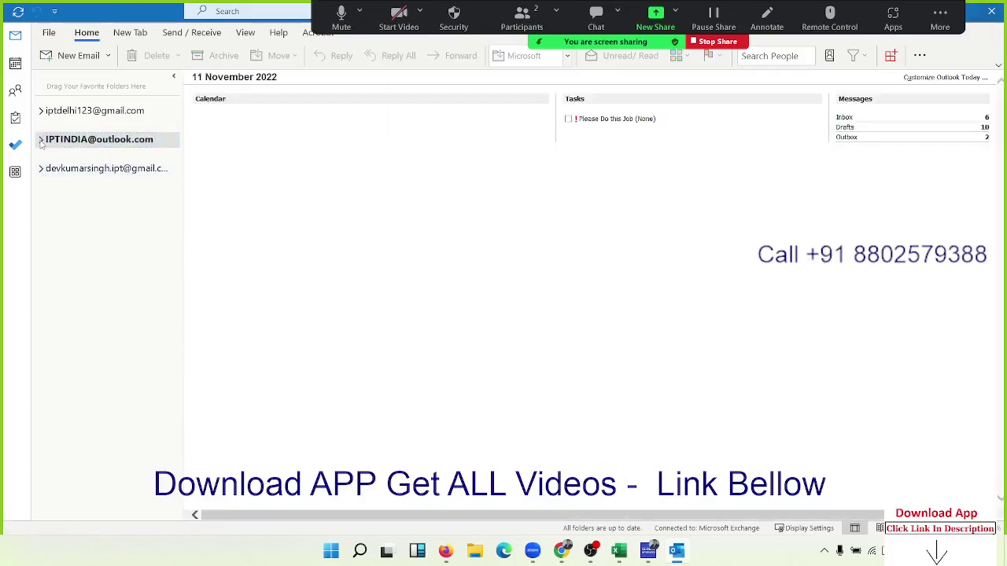
click(41, 140)
click(41, 140)
click(41, 141)
click(522, 17)
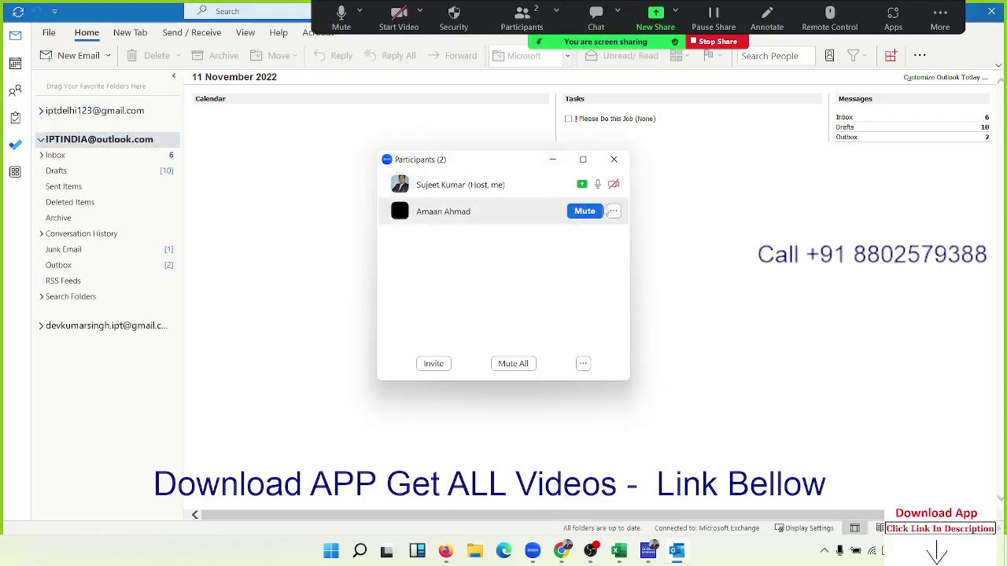
- Allow the other participant to record to a local file, acknowledge the notice, and close Participants
click(613, 210)
click(663, 319)
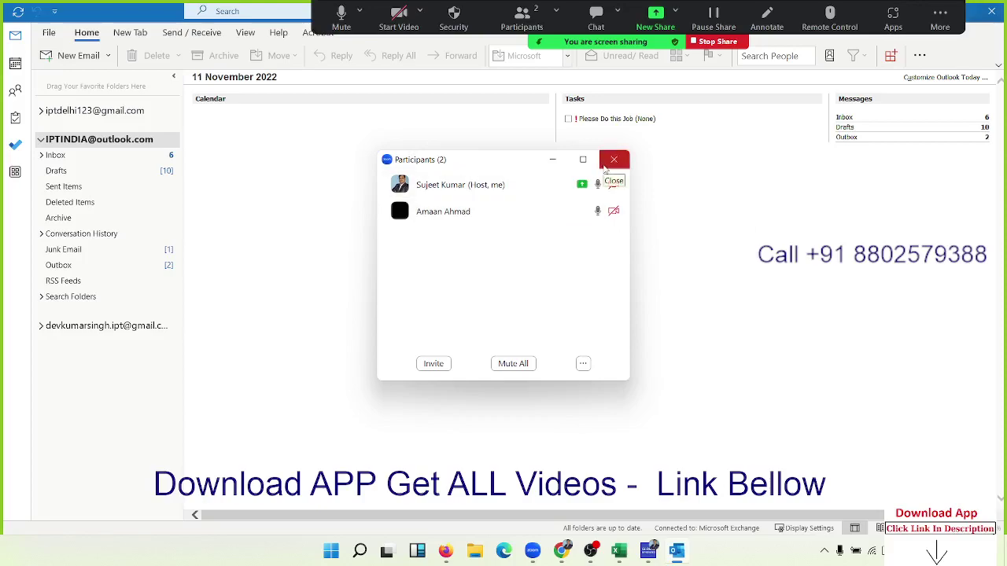
mouse_move(583, 160)
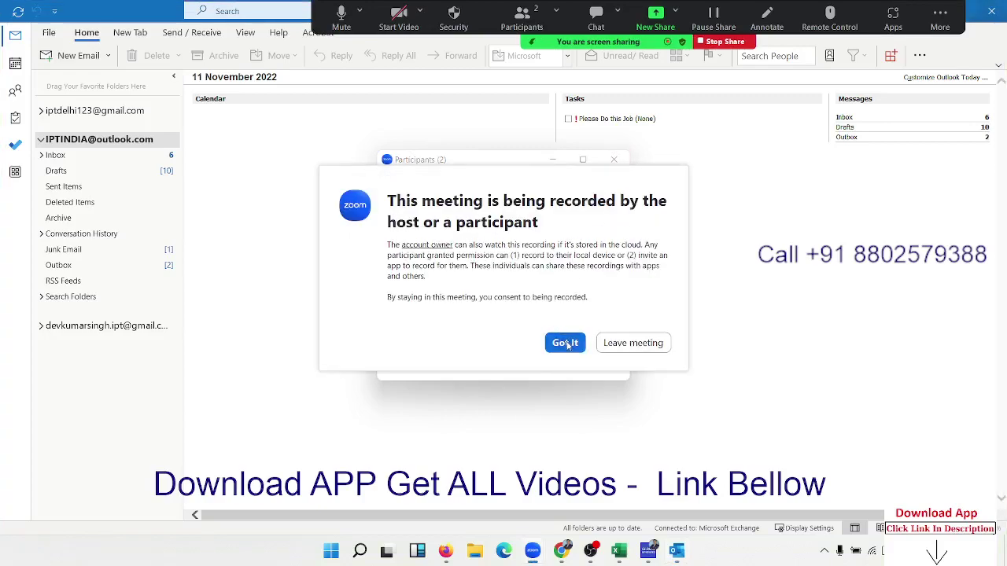
click(561, 342)
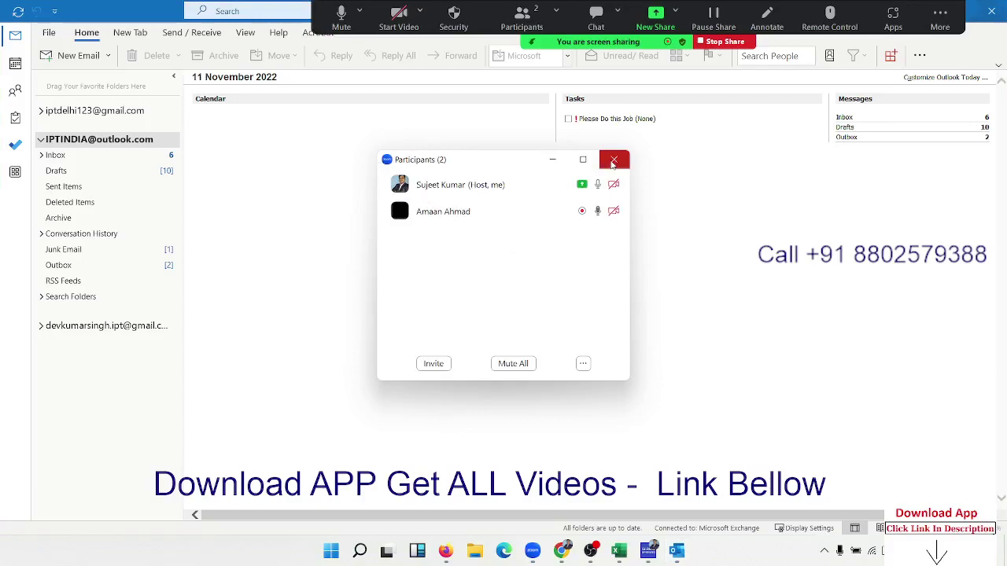
click(613, 161)
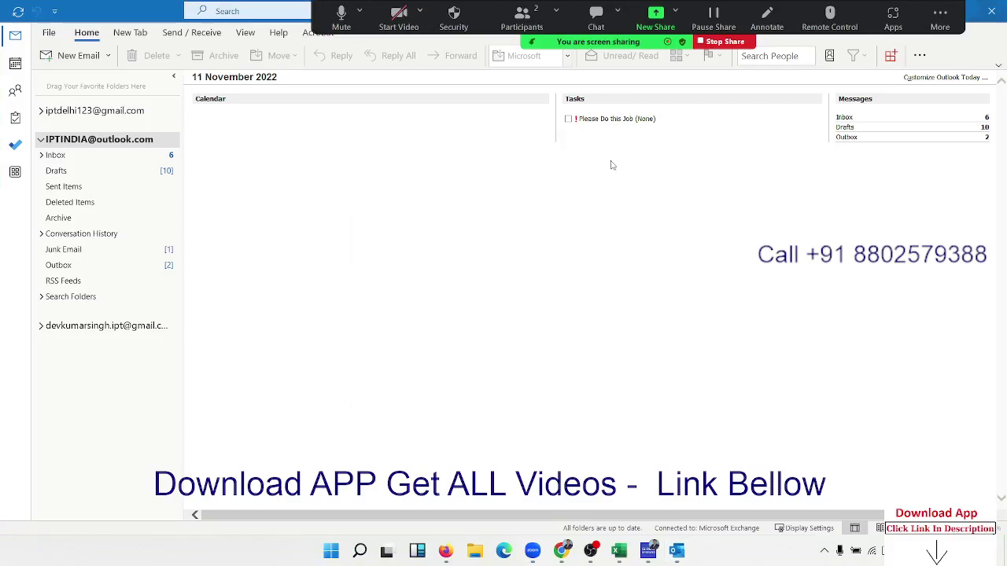